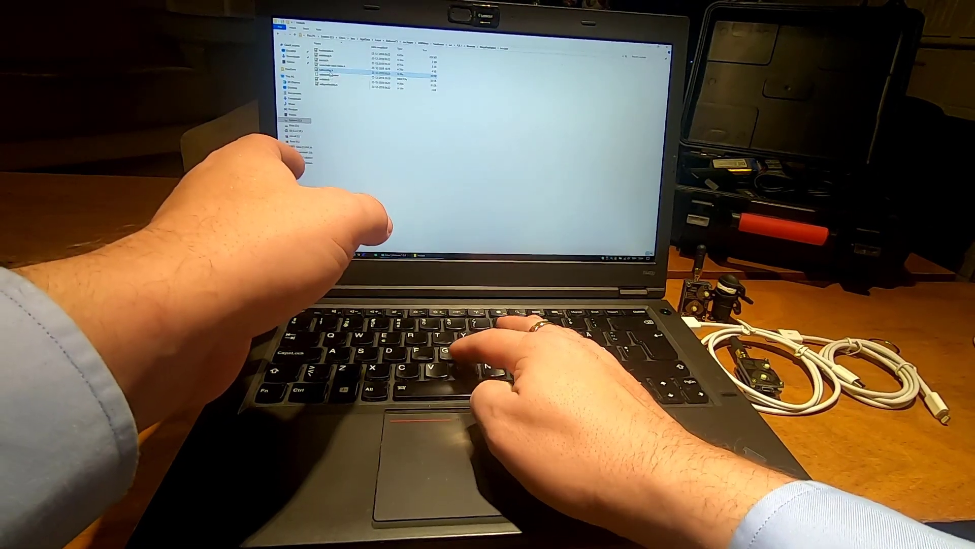
Open usbconfig.h, search 'usb' to reach the device name definitions, then return to Explorer
left_click(316, 94)
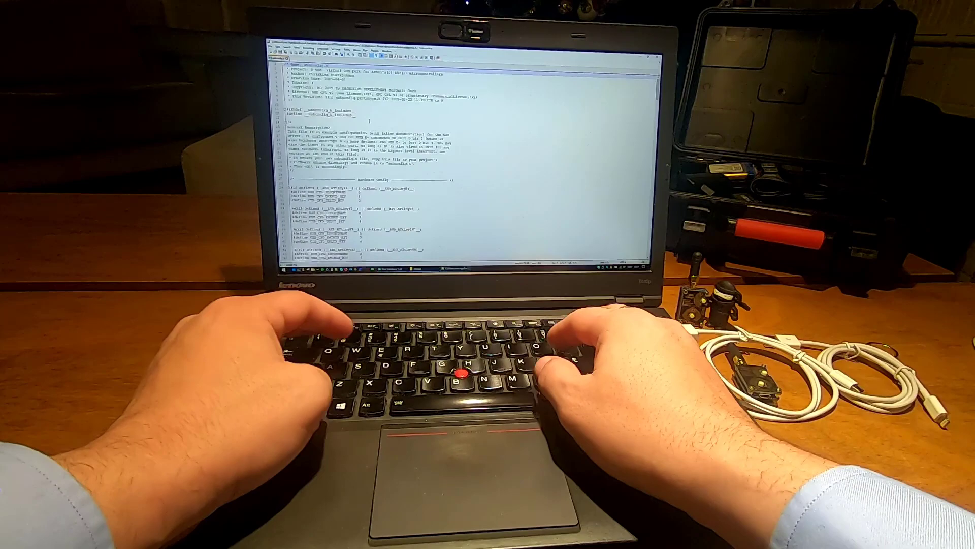
key("ctrl+f")
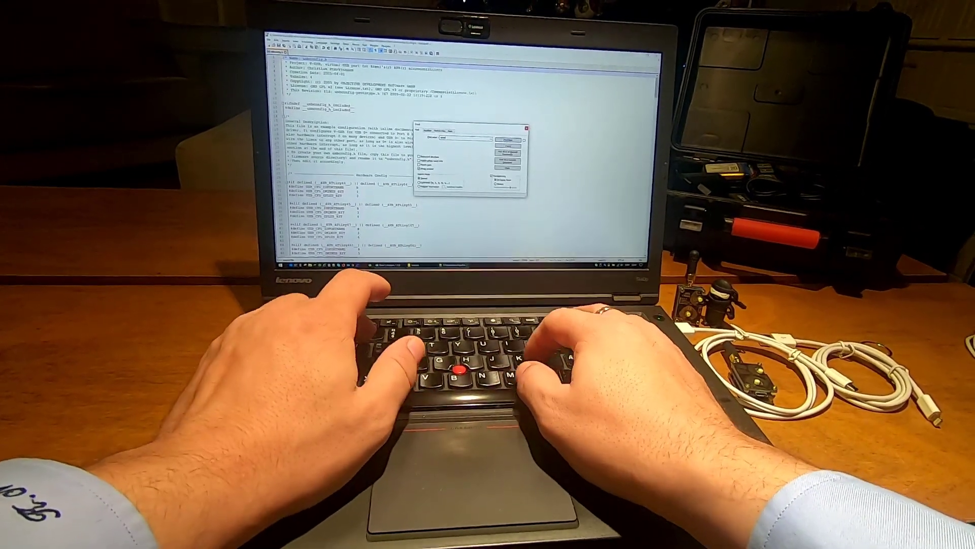
type("usb")
key("Return")
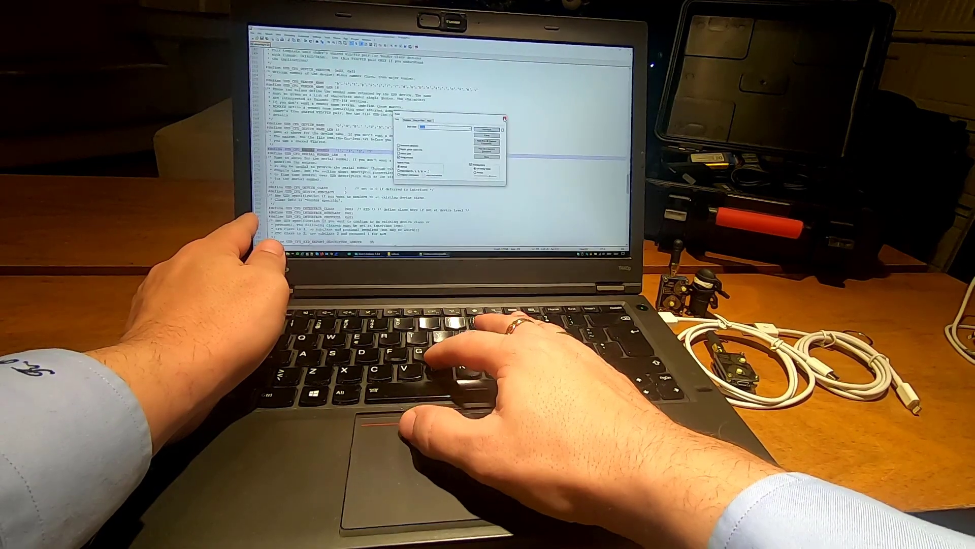
key("Escape")
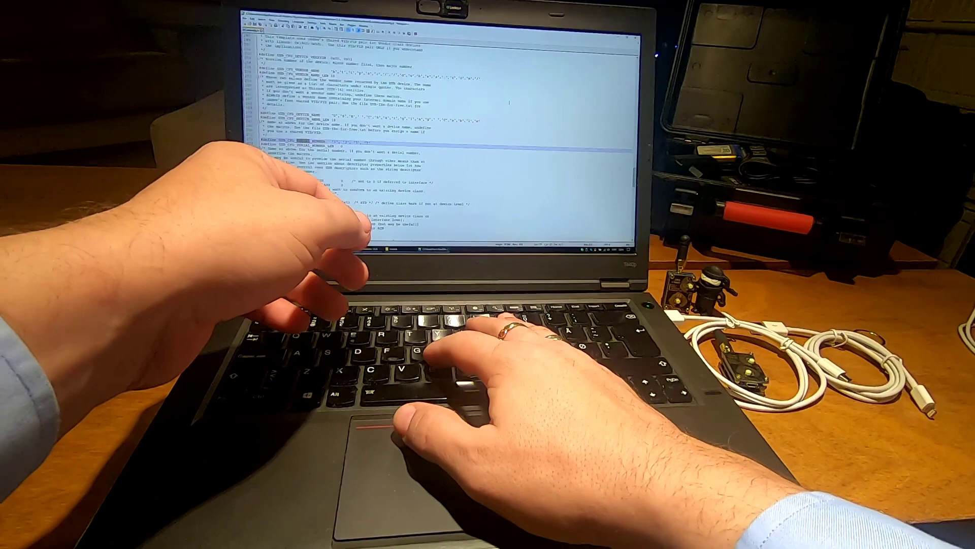
key("alt+Tab")
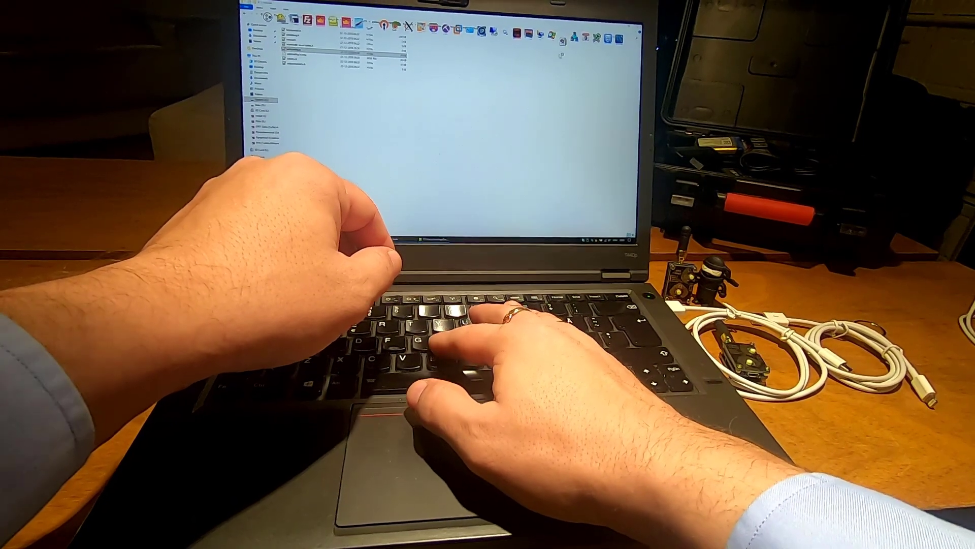
Launch USBDeview to display its list of the laptop's connected USB devices
key("Return")
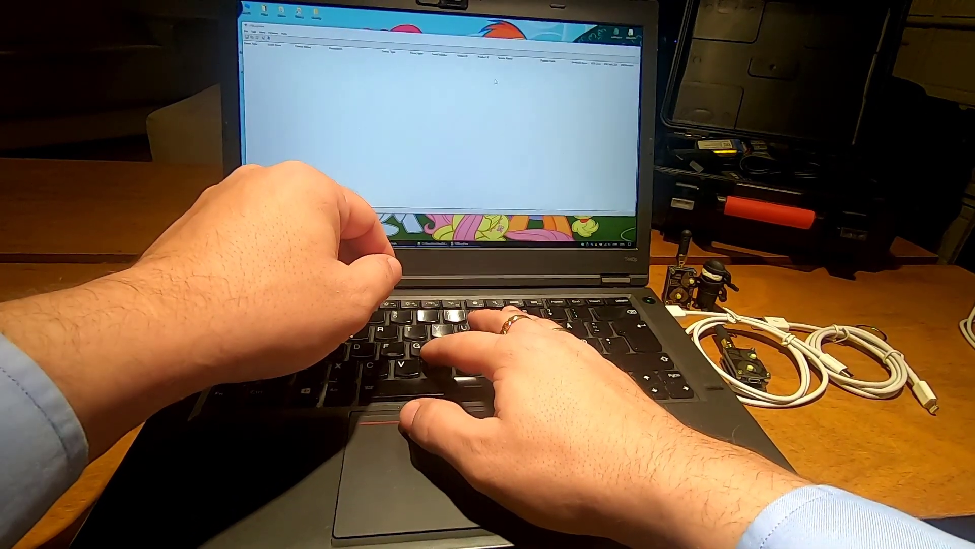